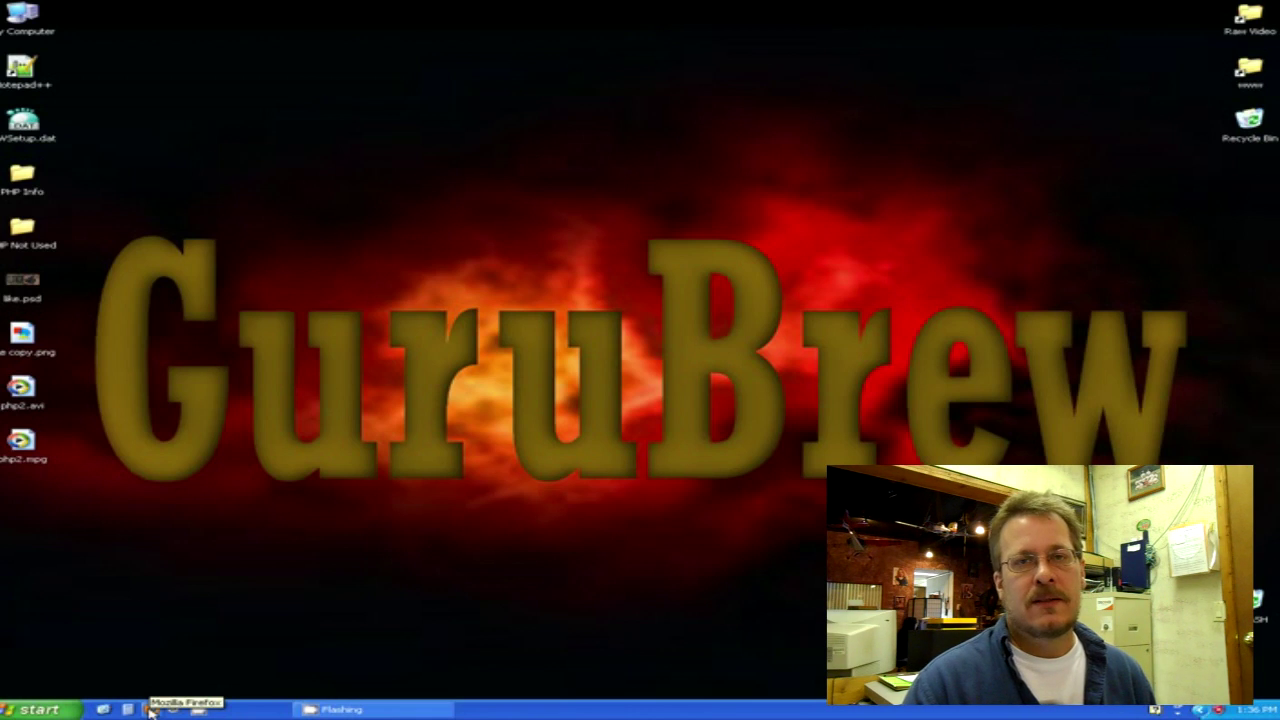
# Open Firefox and search Google for "microsoft antivirus"
pyautogui.click(150, 710)
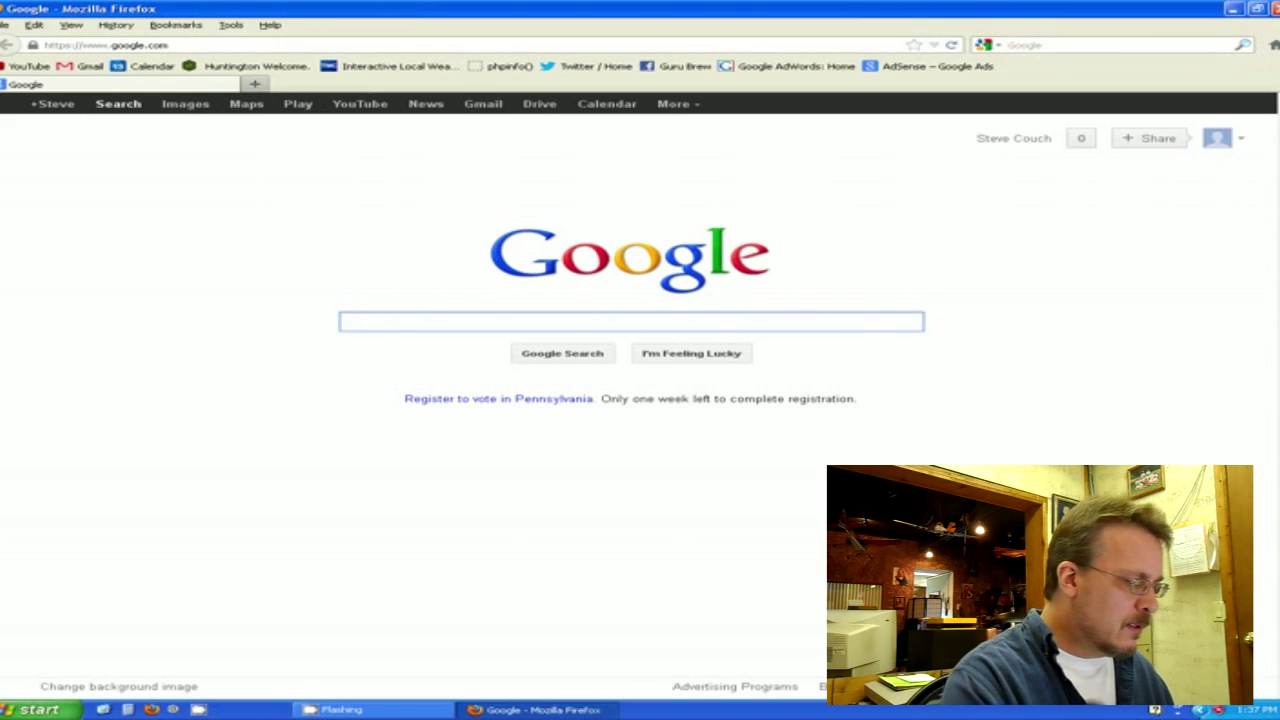
pyautogui.write('micr')
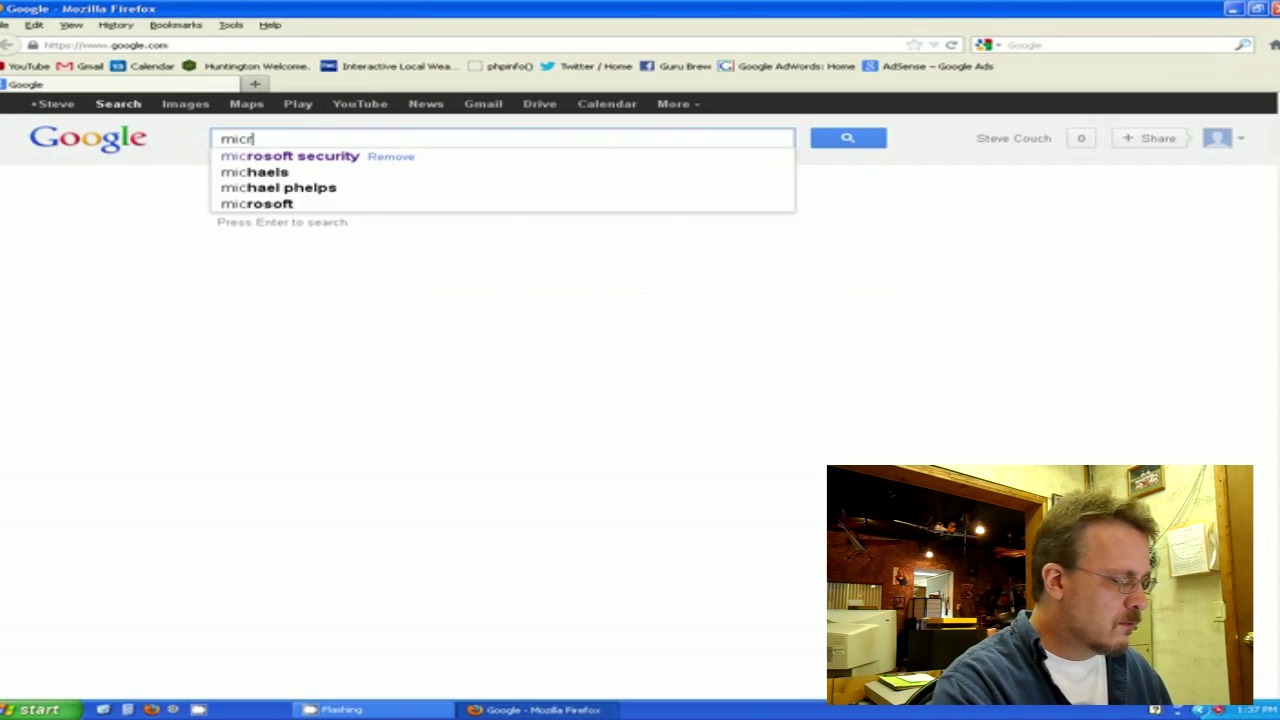
pyautogui.write('osoft a')
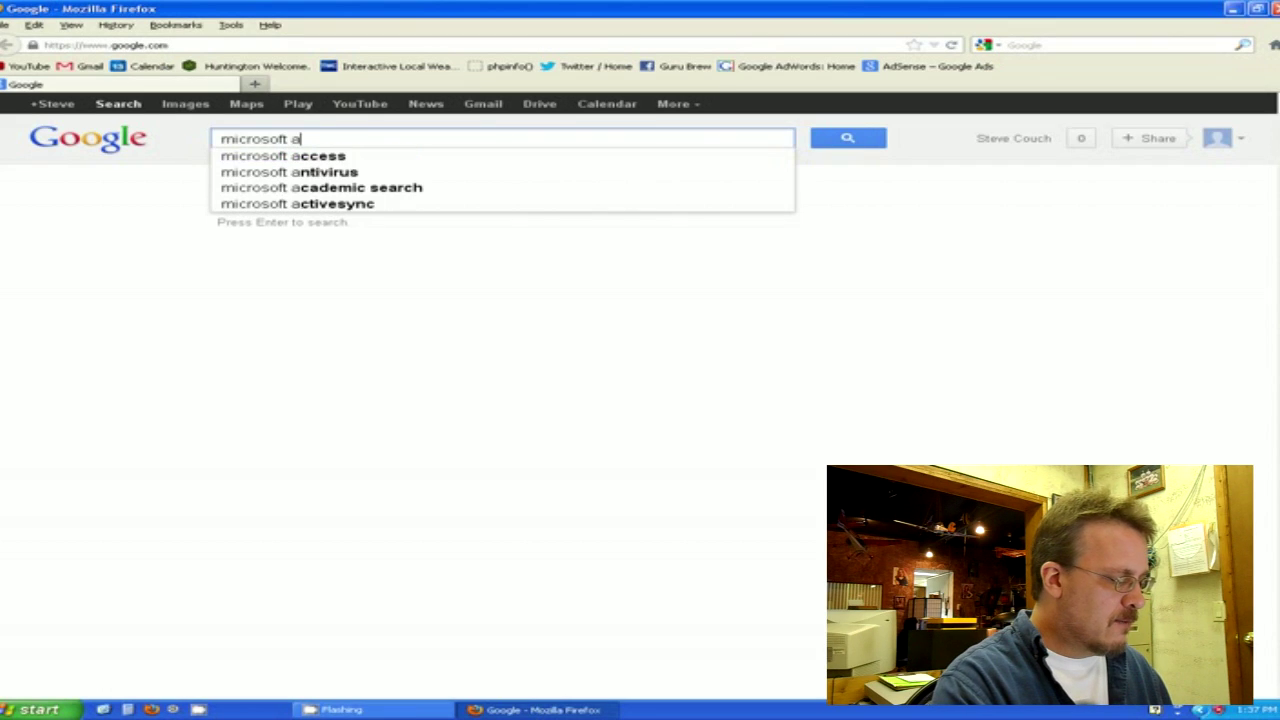
pyautogui.write('nit')
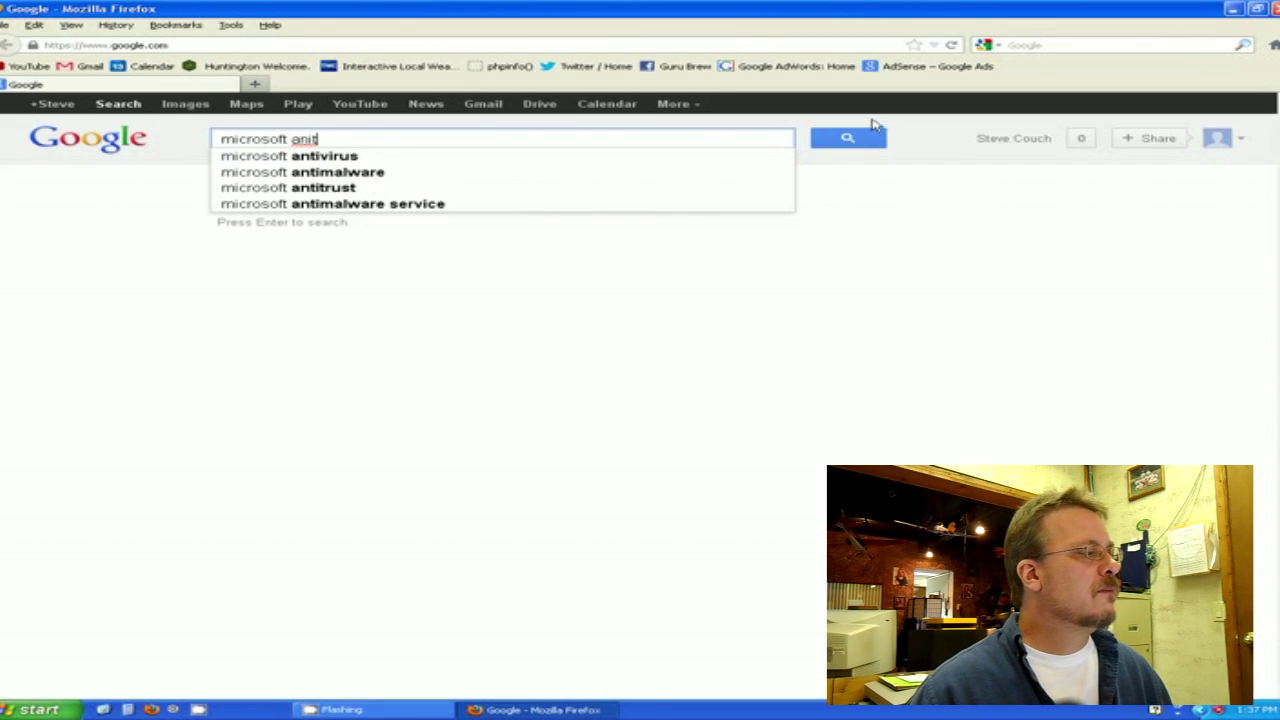
pyautogui.click(350, 160)
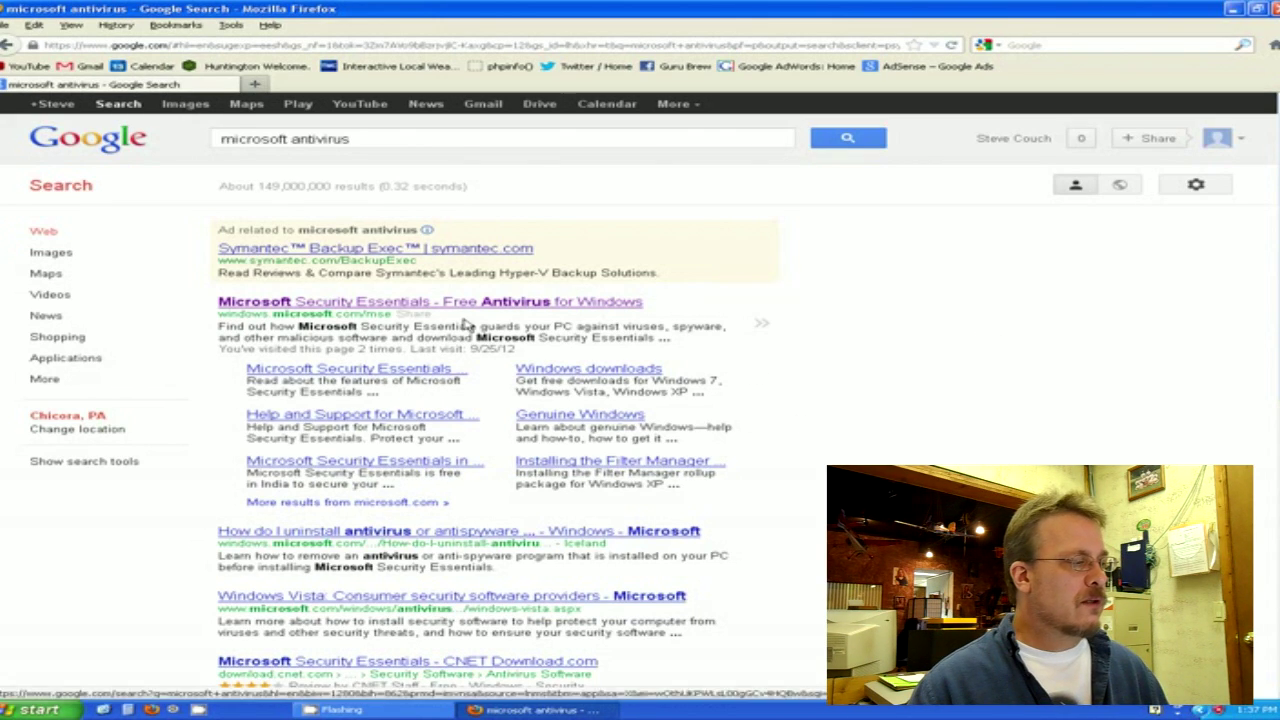
# Open the Microsoft Security Essentials download page from the search results and view the Windows versions offered for English
pyautogui.click(310, 303)
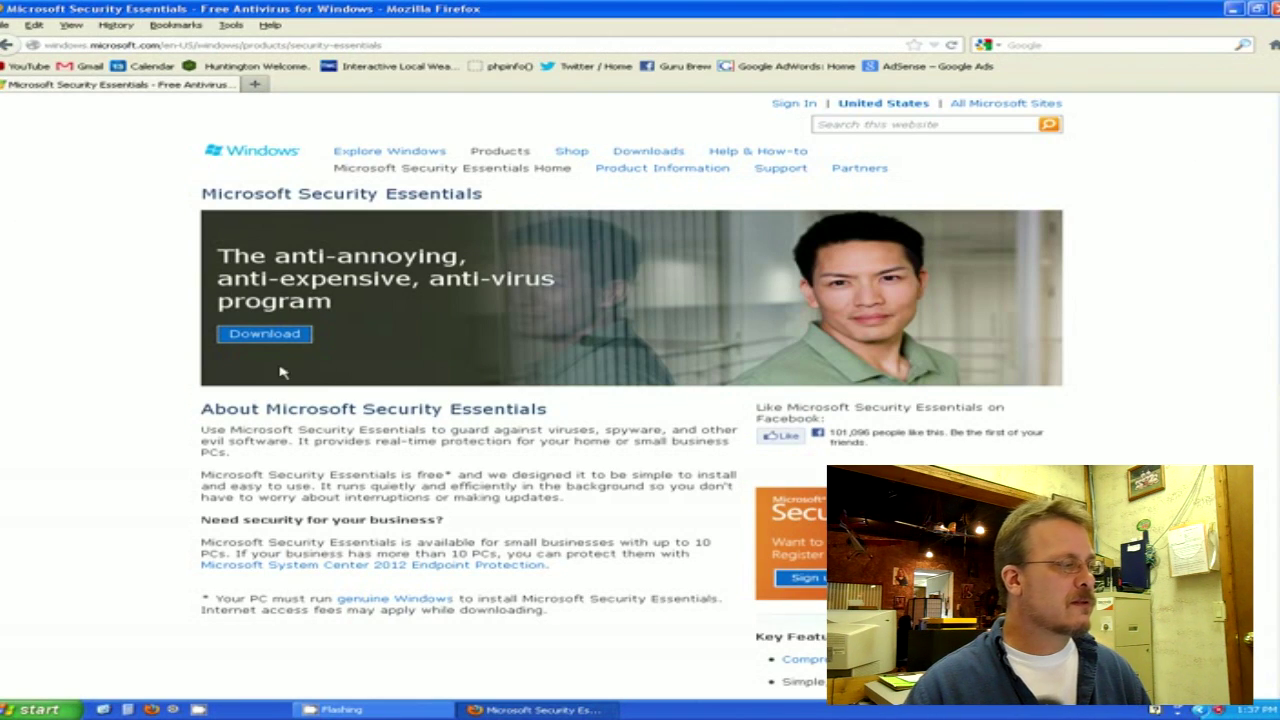
pyautogui.click(298, 340)
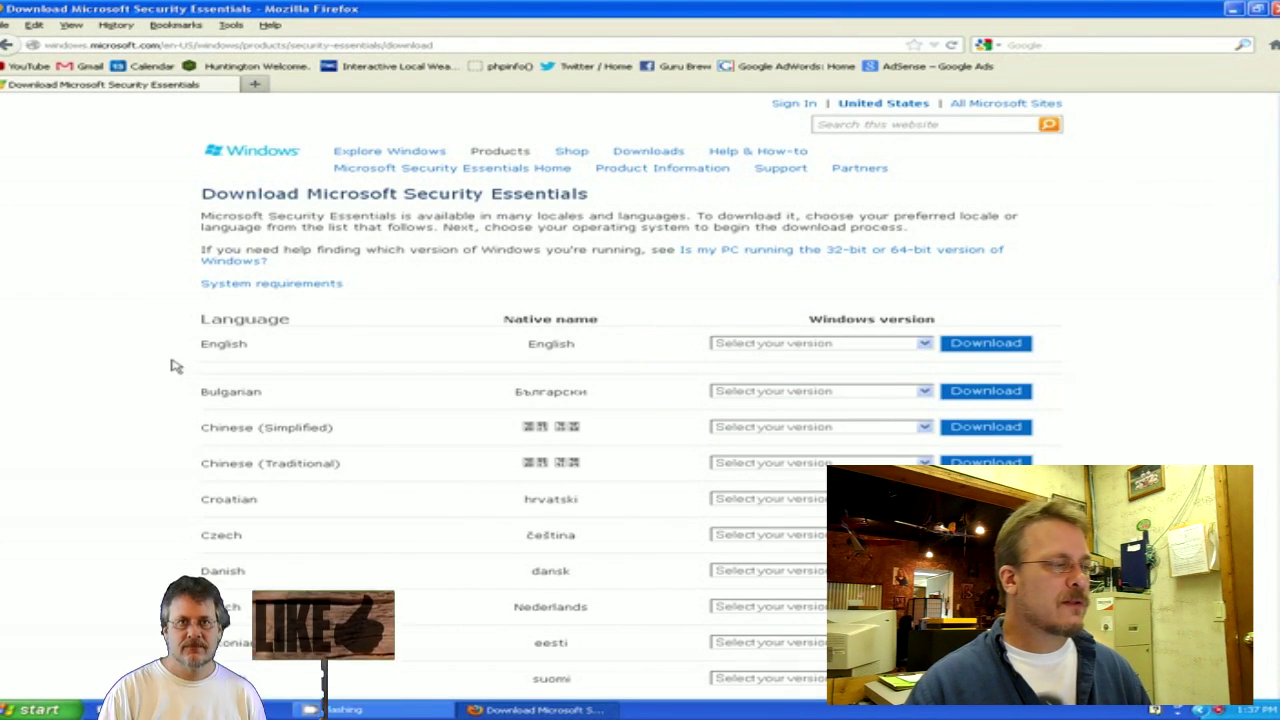
pyautogui.click(925, 345)
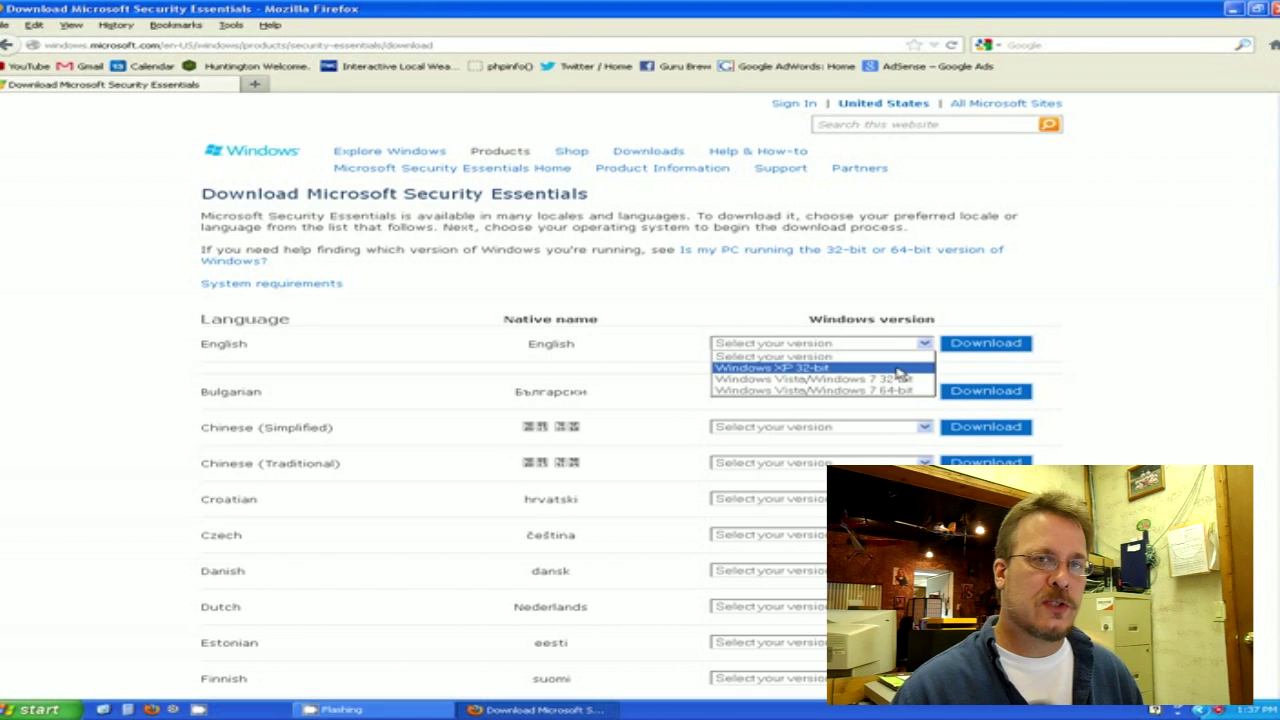
pyautogui.click(1208, 362)
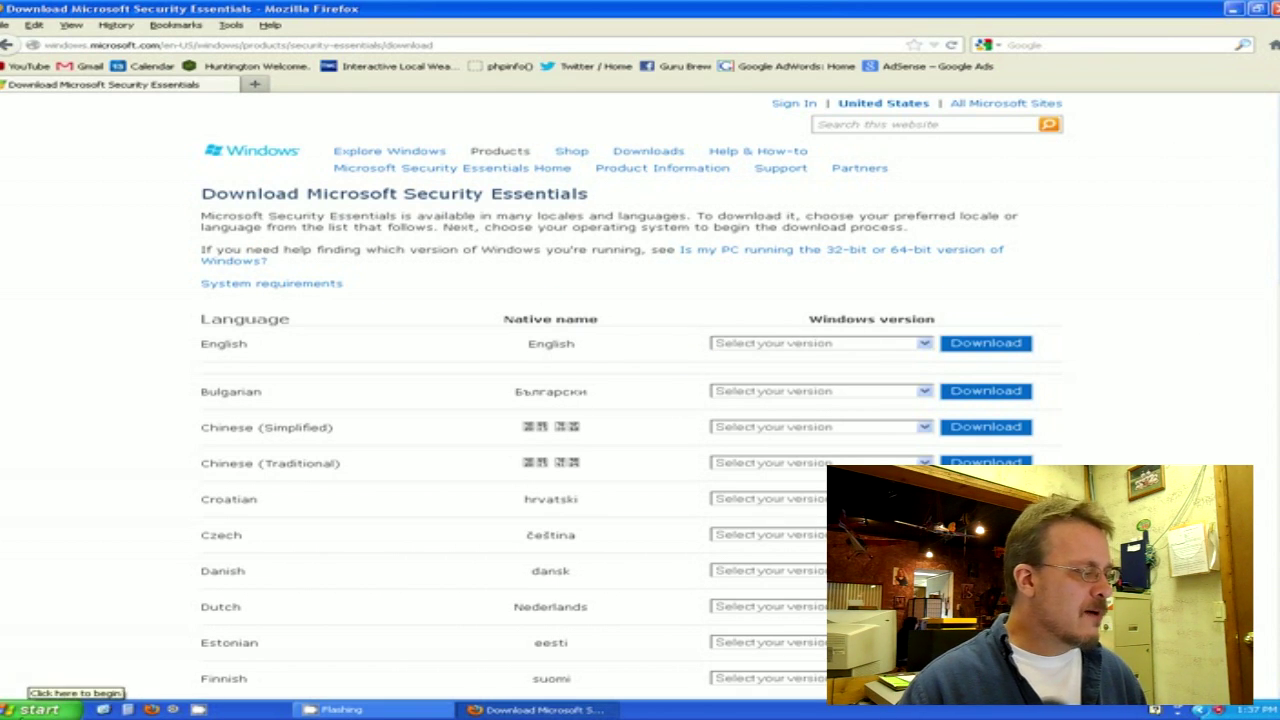
# Run winmsd.exe to check the operating system and system type in System Information, and close its window
pyautogui.click(32, 710)
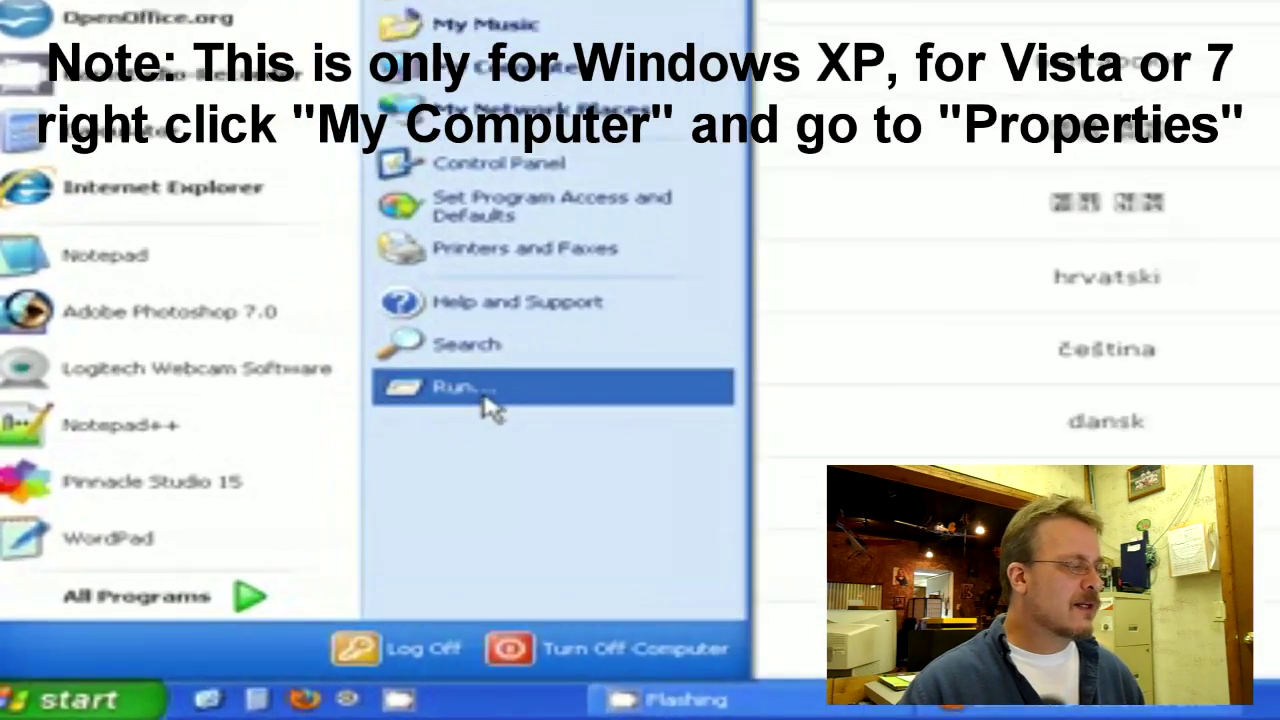
pyautogui.click(460, 388)
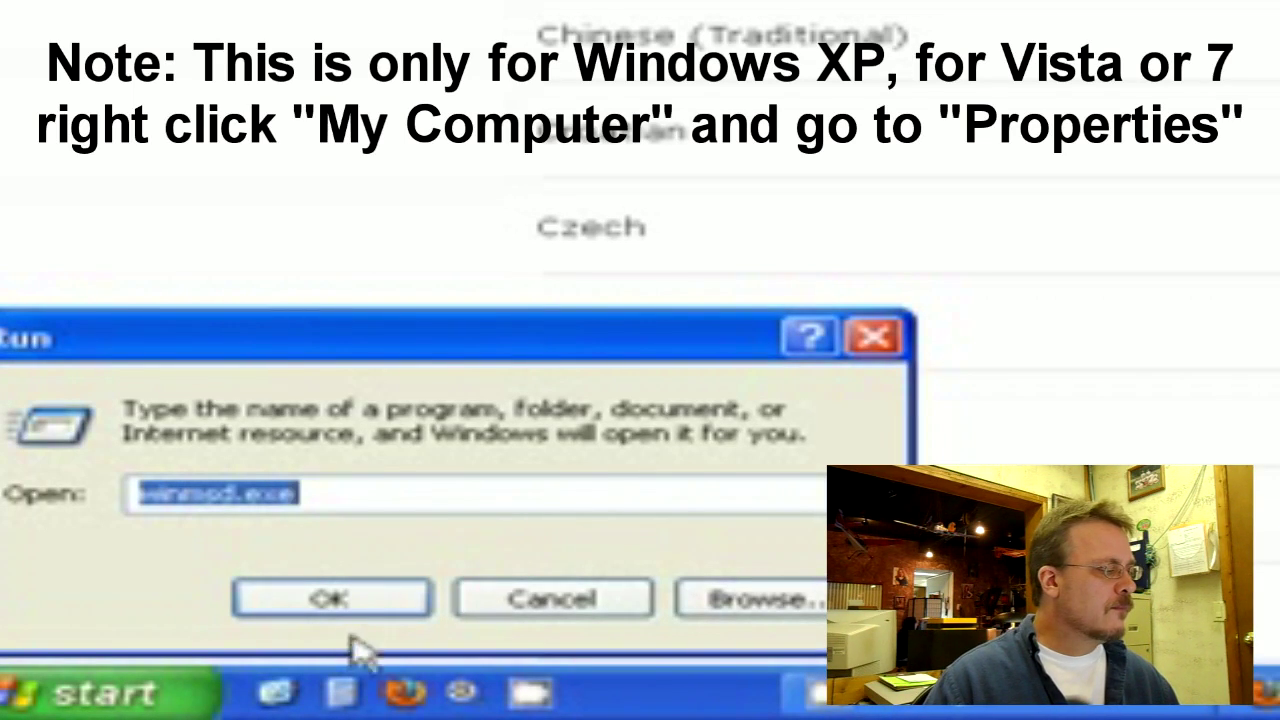
pyautogui.click(368, 601)
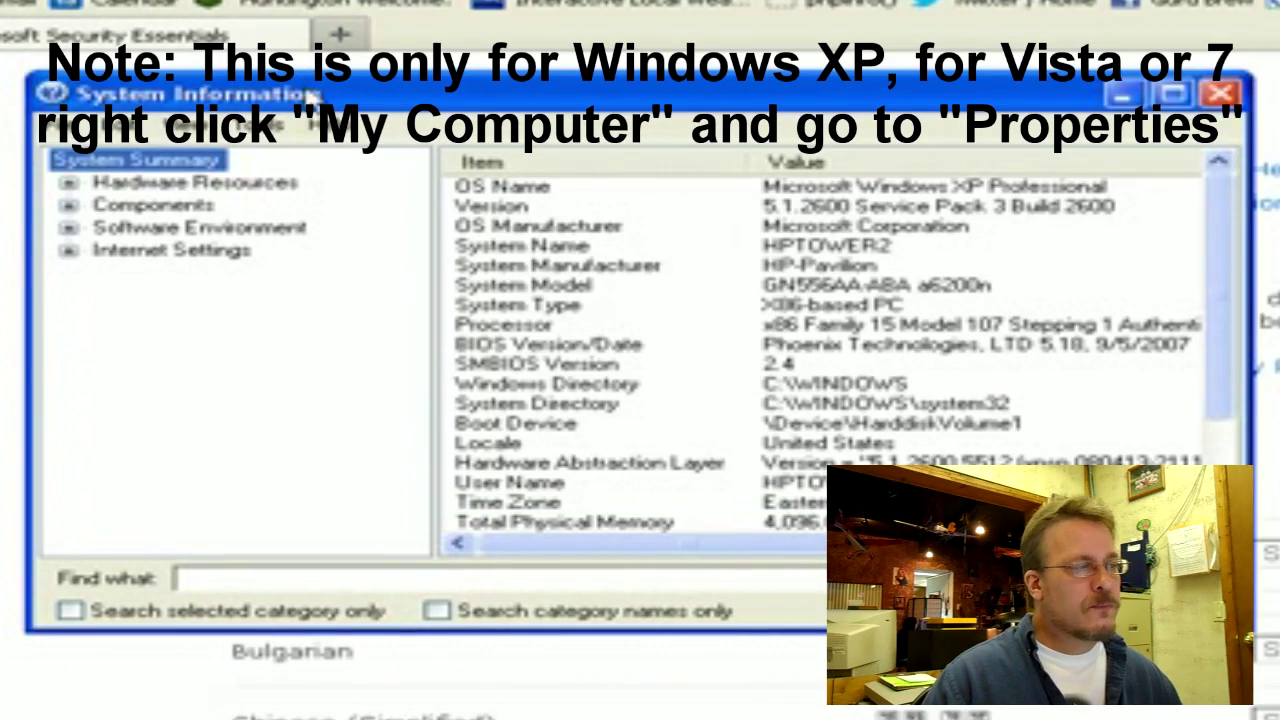
pyautogui.moveTo(310, 100); pyautogui.dragTo(1035, 443)
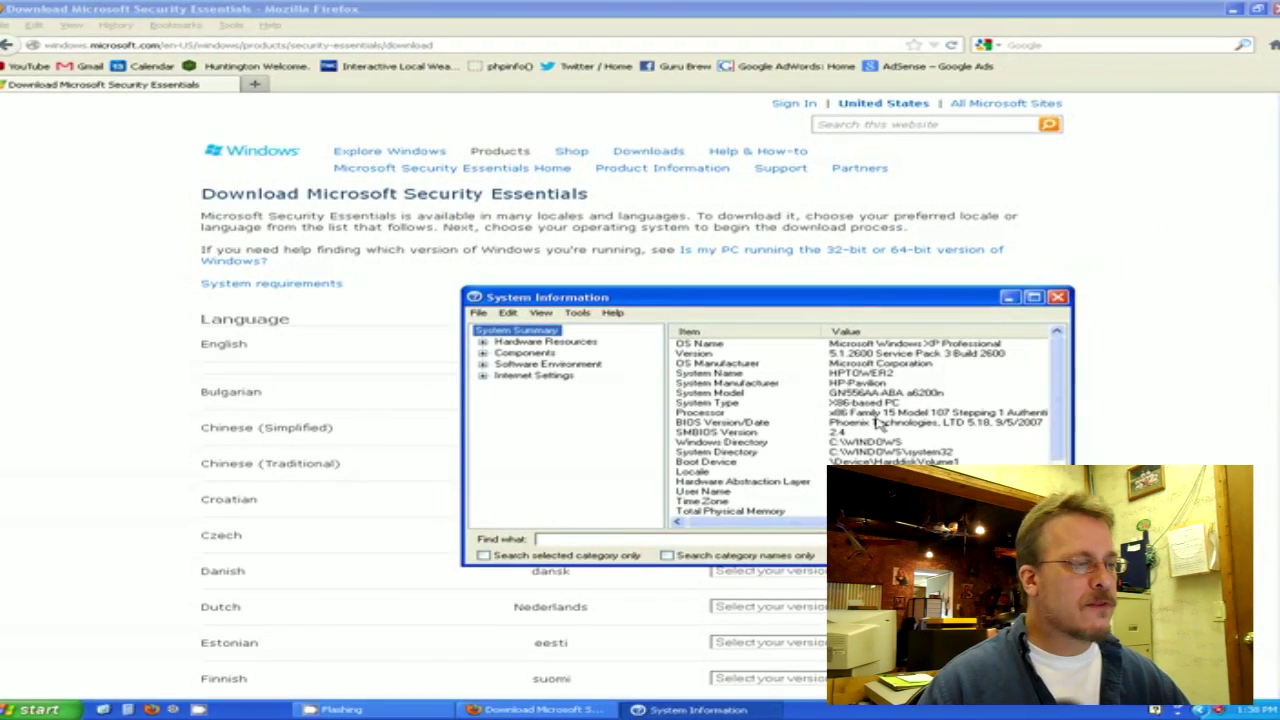
pyautogui.click(1058, 298)
# Download the English installer for Windows XP 32-bit and save mseinstall.exe to the Desktop
pyautogui.click(922, 344)
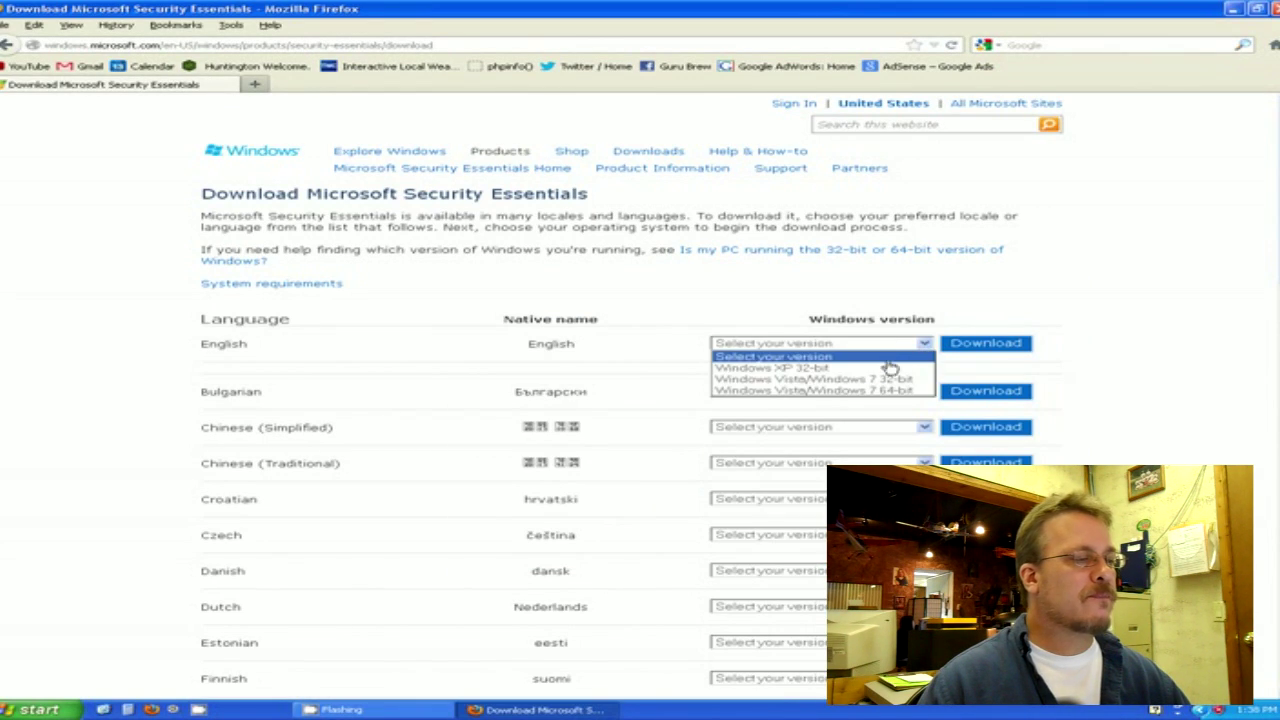
pyautogui.click(787, 369)
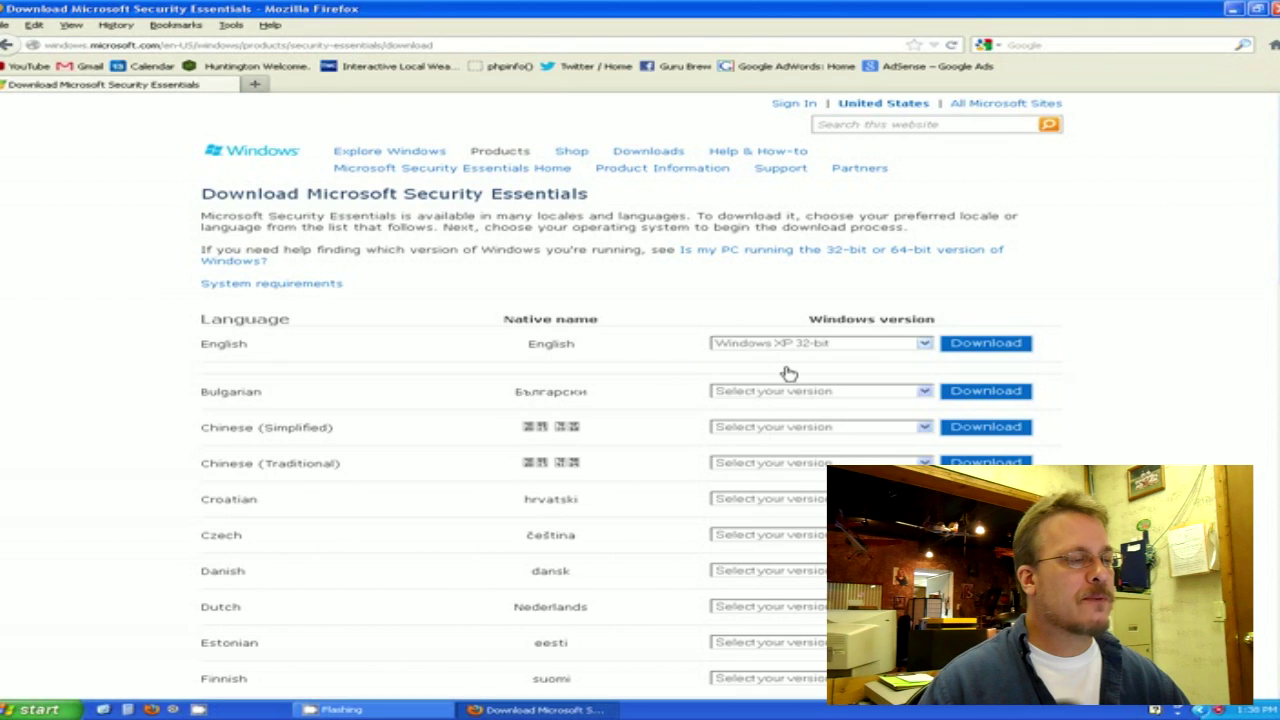
pyautogui.click(1007, 347)
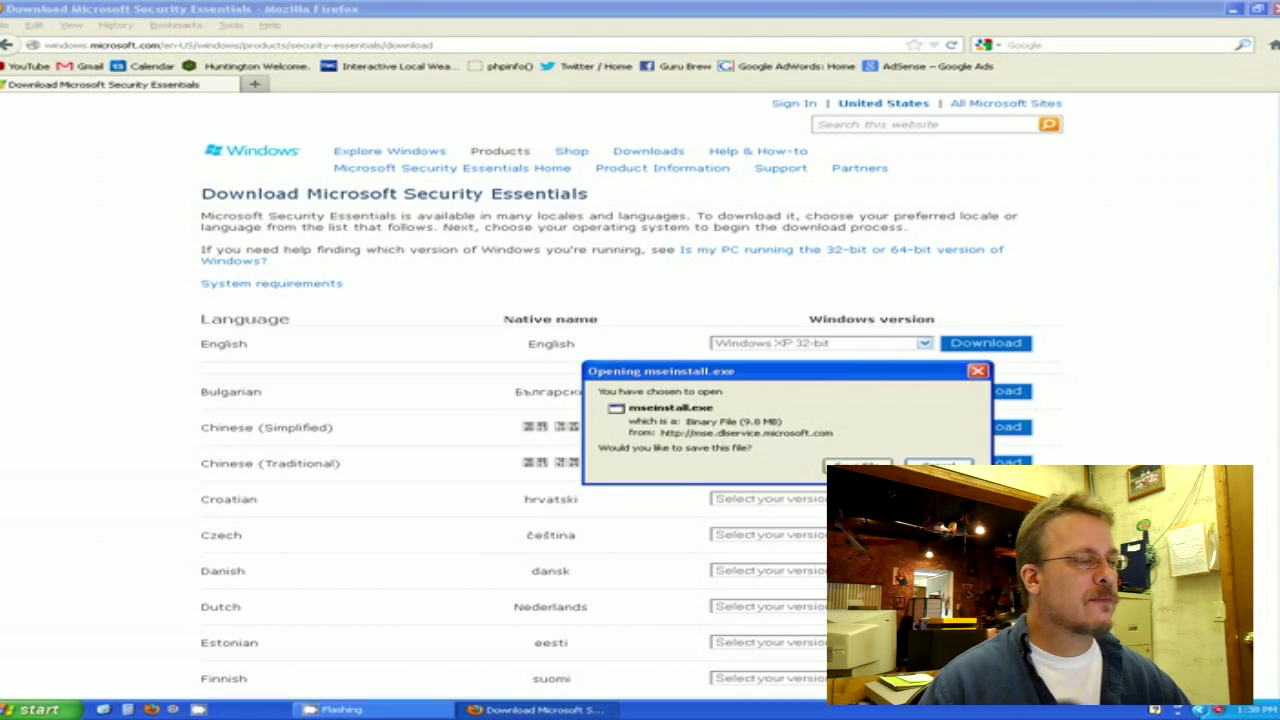
pyautogui.click(857, 466)
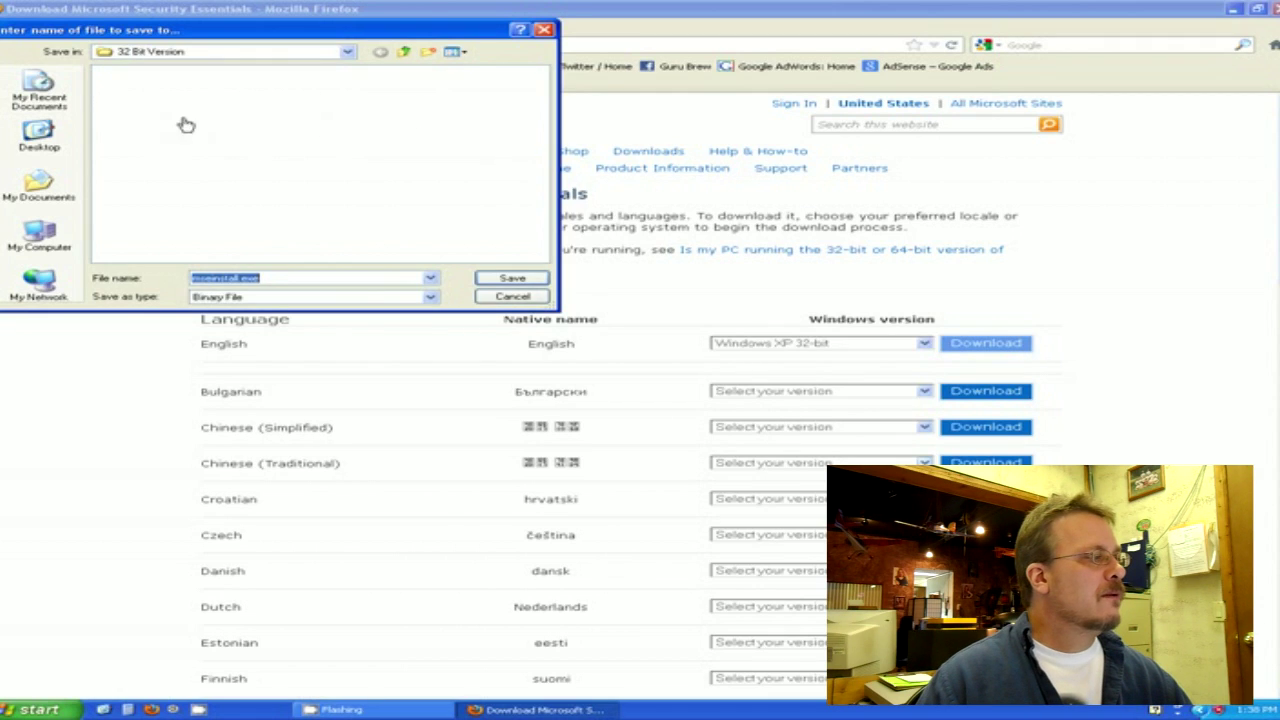
pyautogui.click(39, 135)
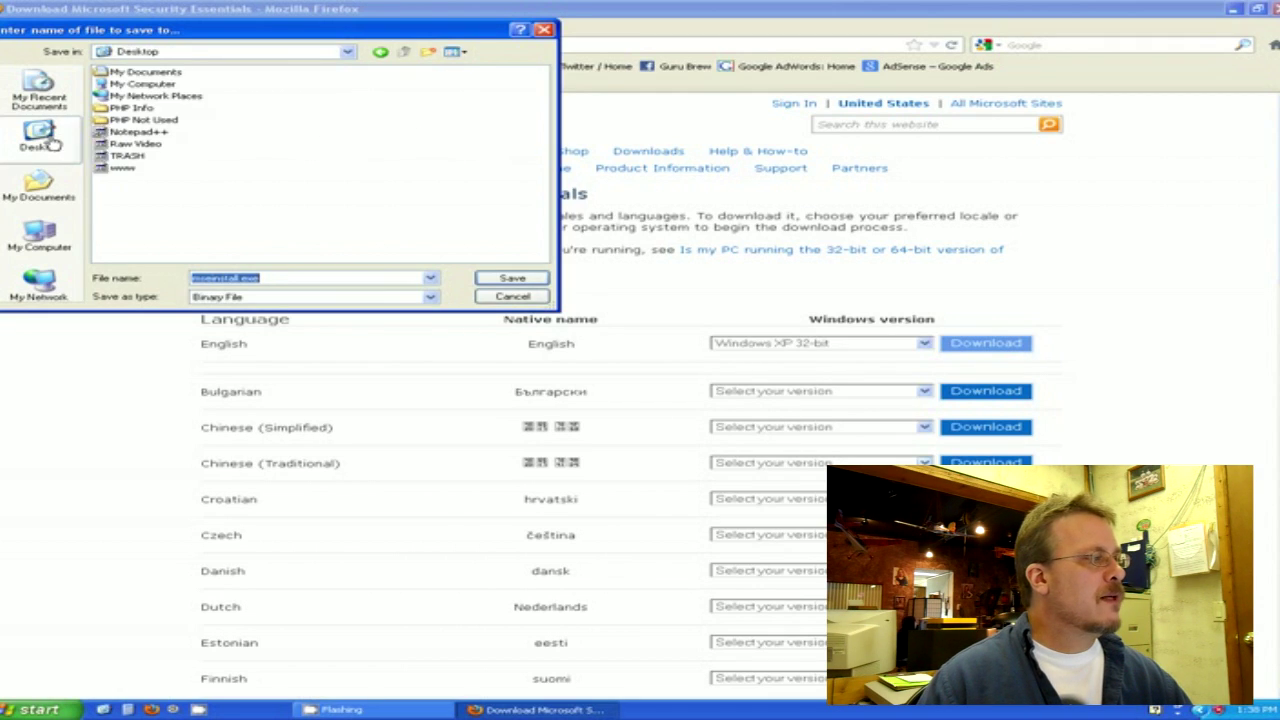
pyautogui.click(511, 278)
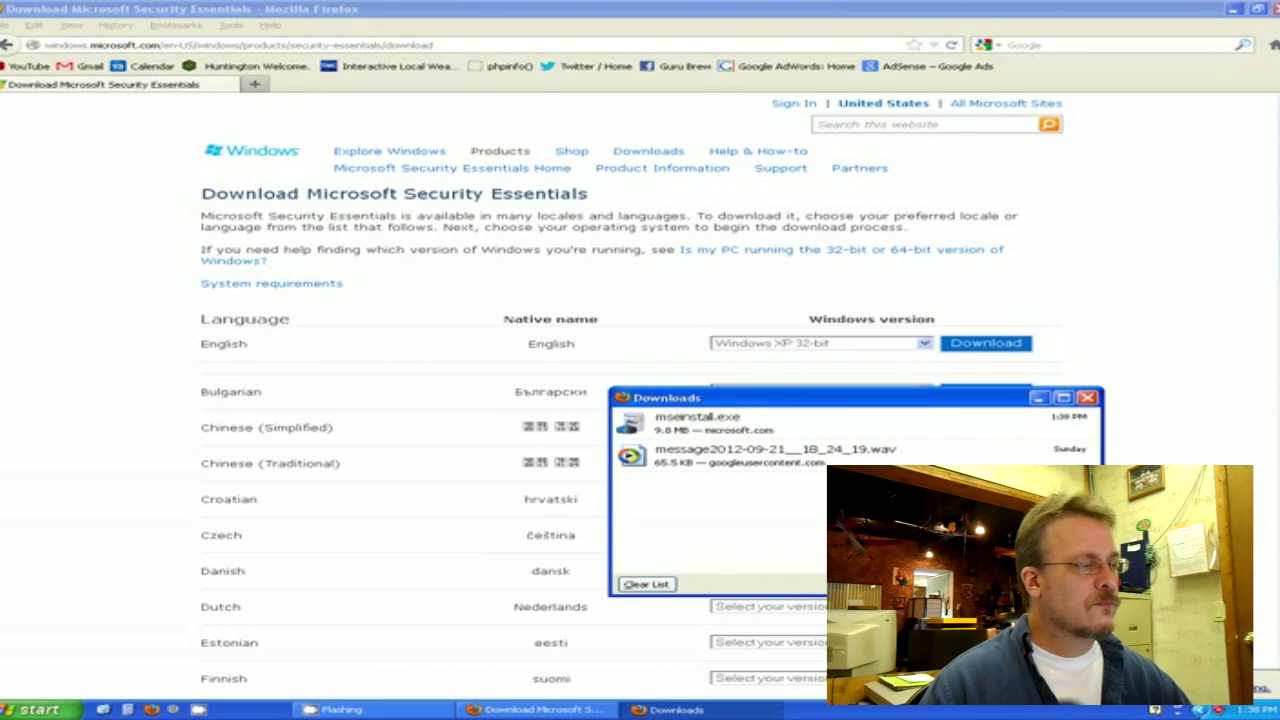
# Launch the downloaded mseinstall.exe and allow the executable to run
pyautogui.rightClick(716, 428)
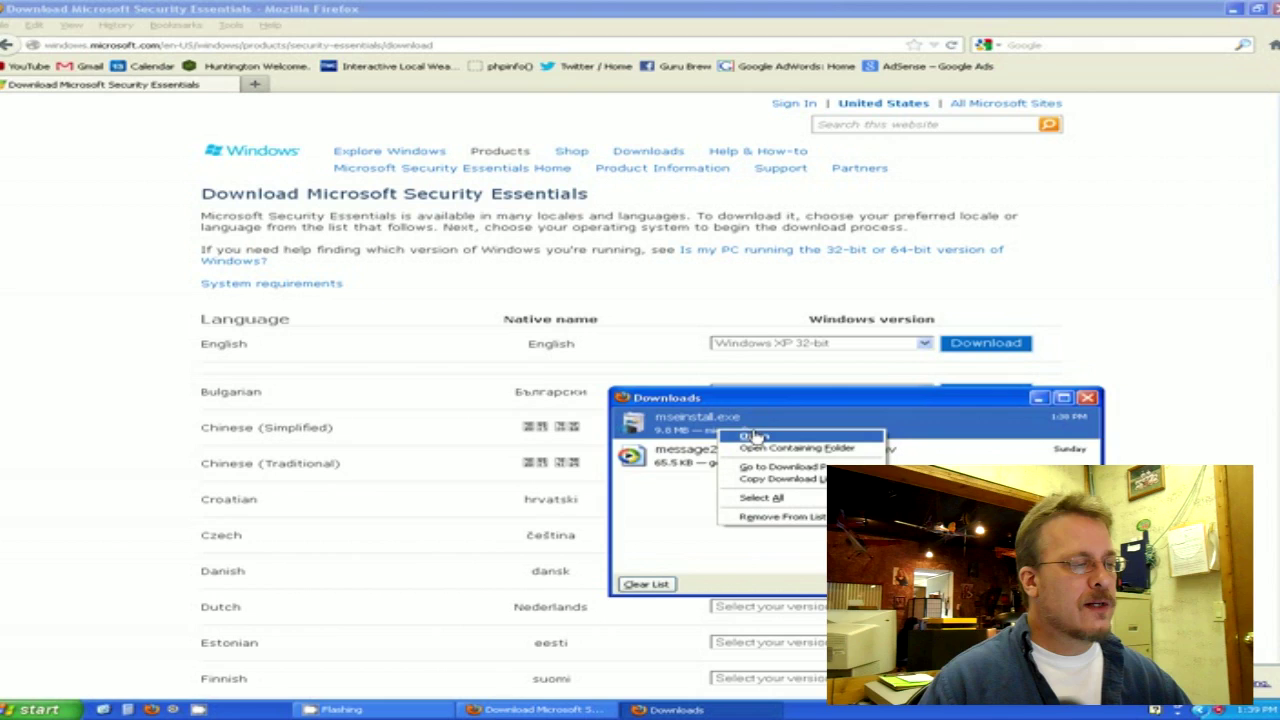
pyautogui.click(752, 440)
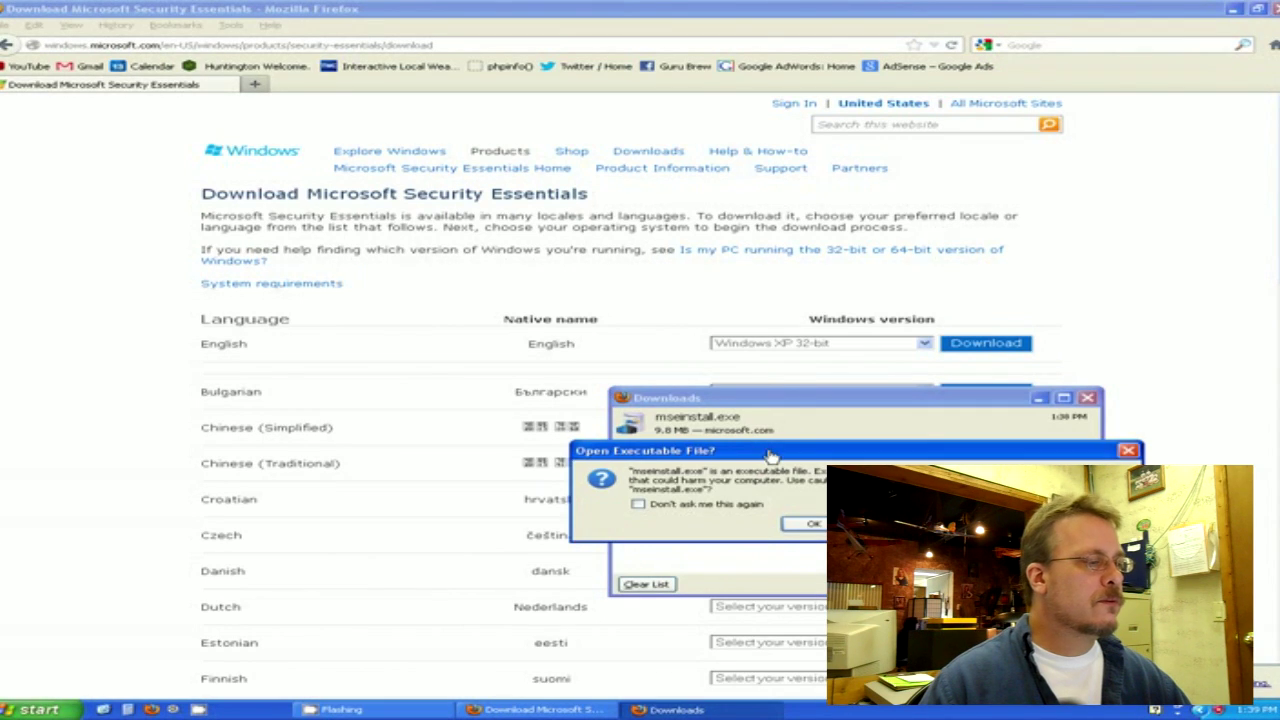
pyautogui.click(808, 526)
pyautogui.click(695, 368)
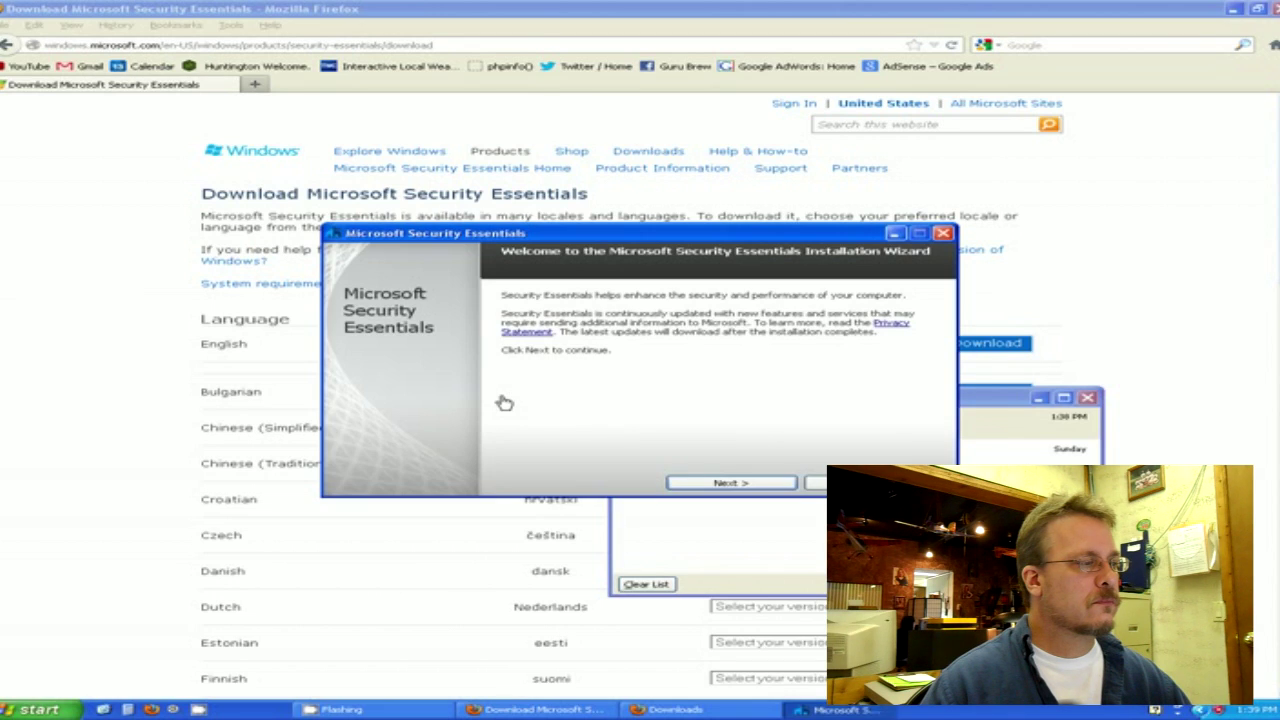
# Accept the Security Essentials license terms and decline joining the Customer Experience Improvement Program
pyautogui.click(735, 484)
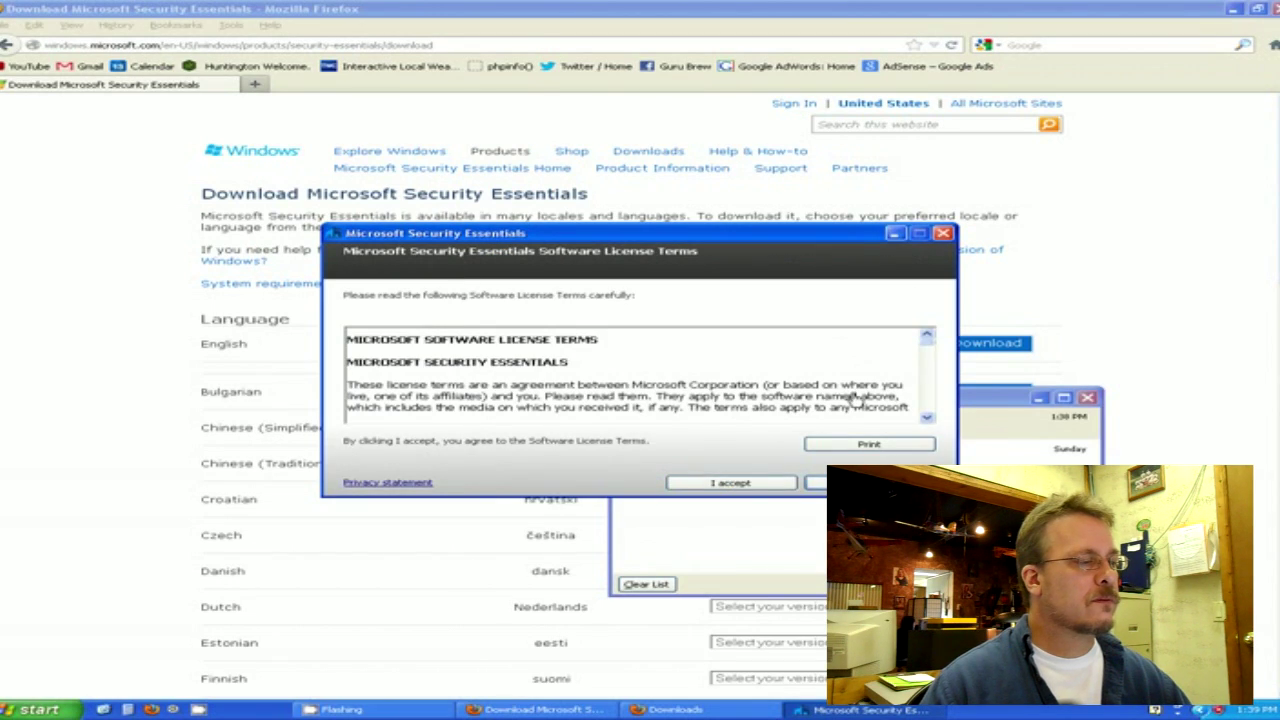
pyautogui.click(727, 484)
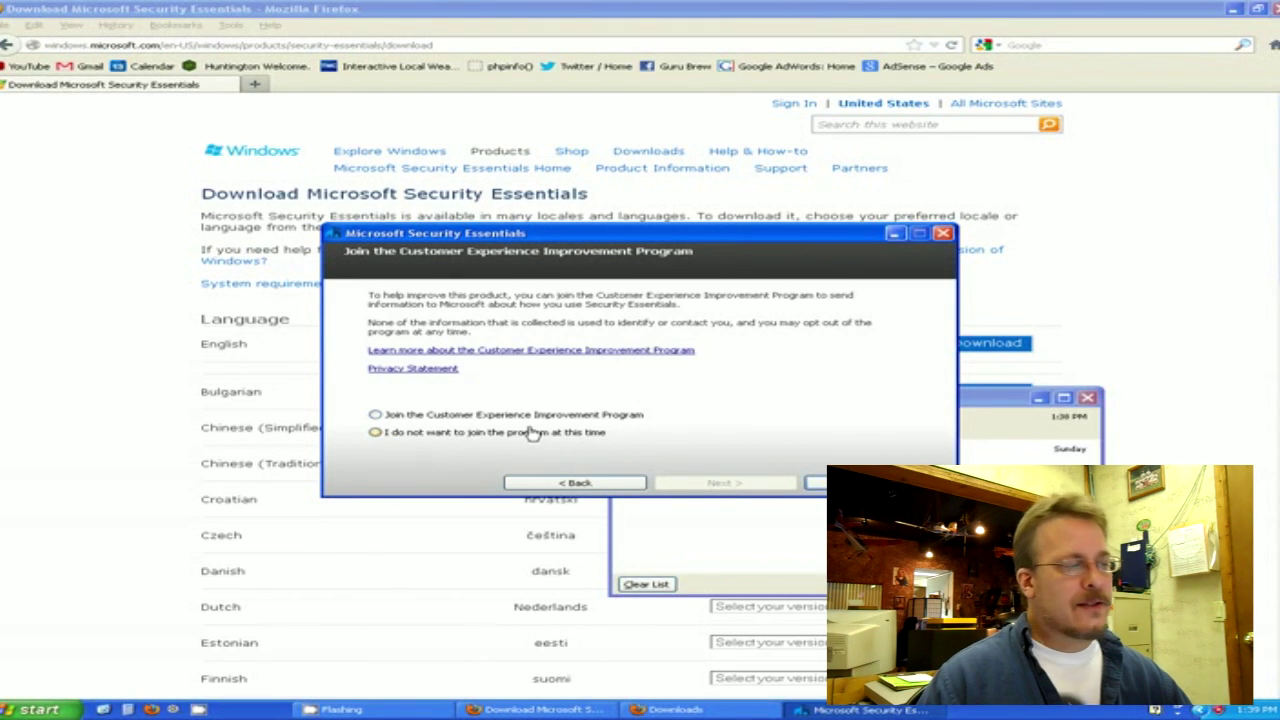
pyautogui.click(414, 436)
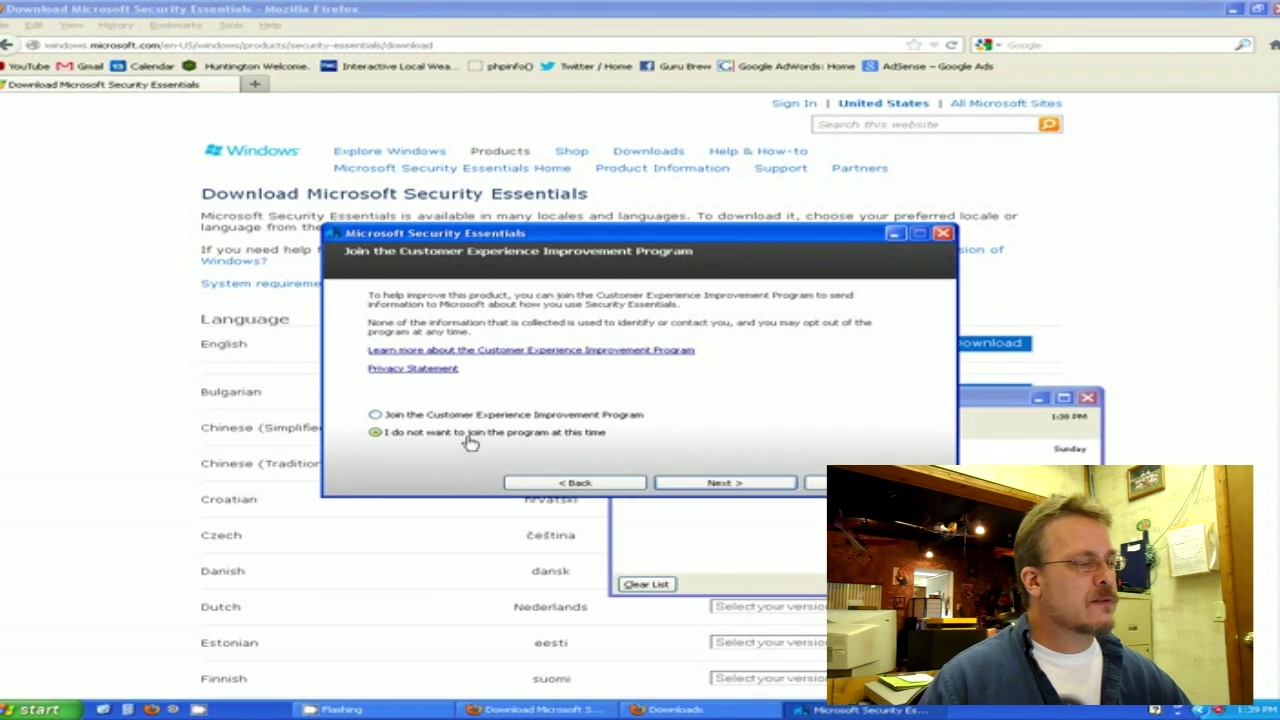
pyautogui.click(742, 486)
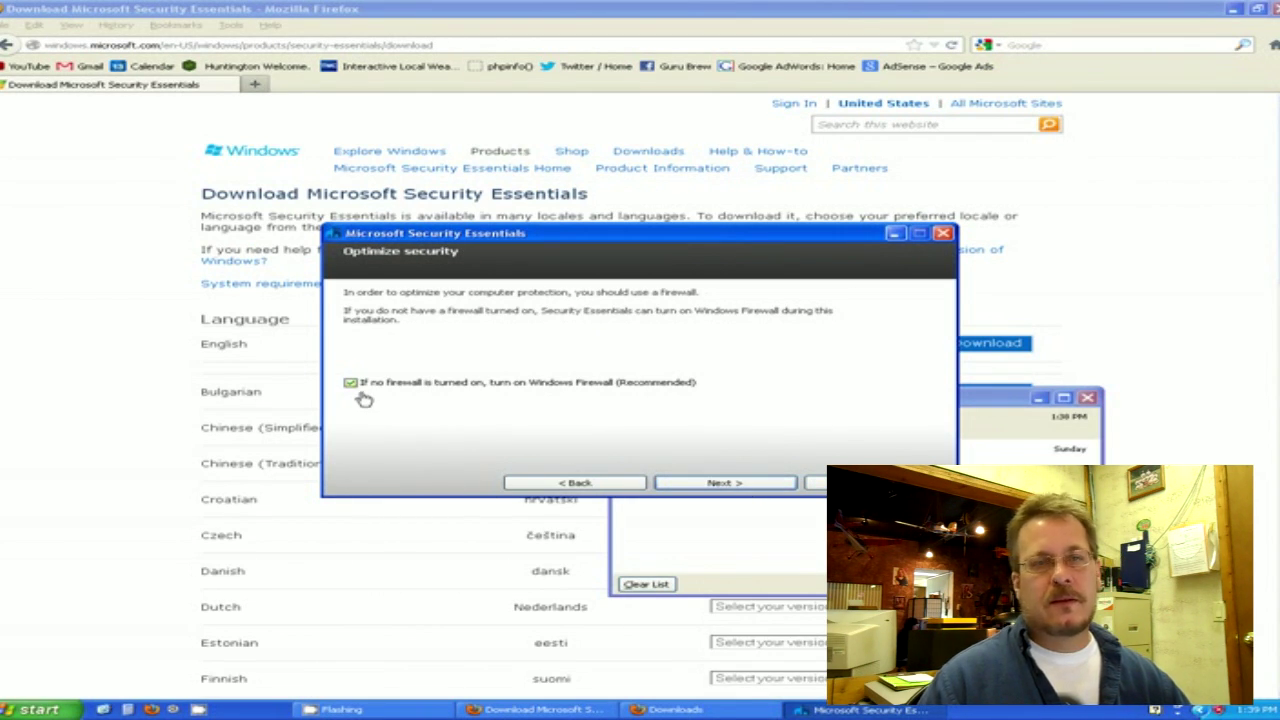
# Keep the Windows Firewall option enabled, install Security Essentials, and finish the wizard with the post-update threat scan selected
pyautogui.click(720, 484)
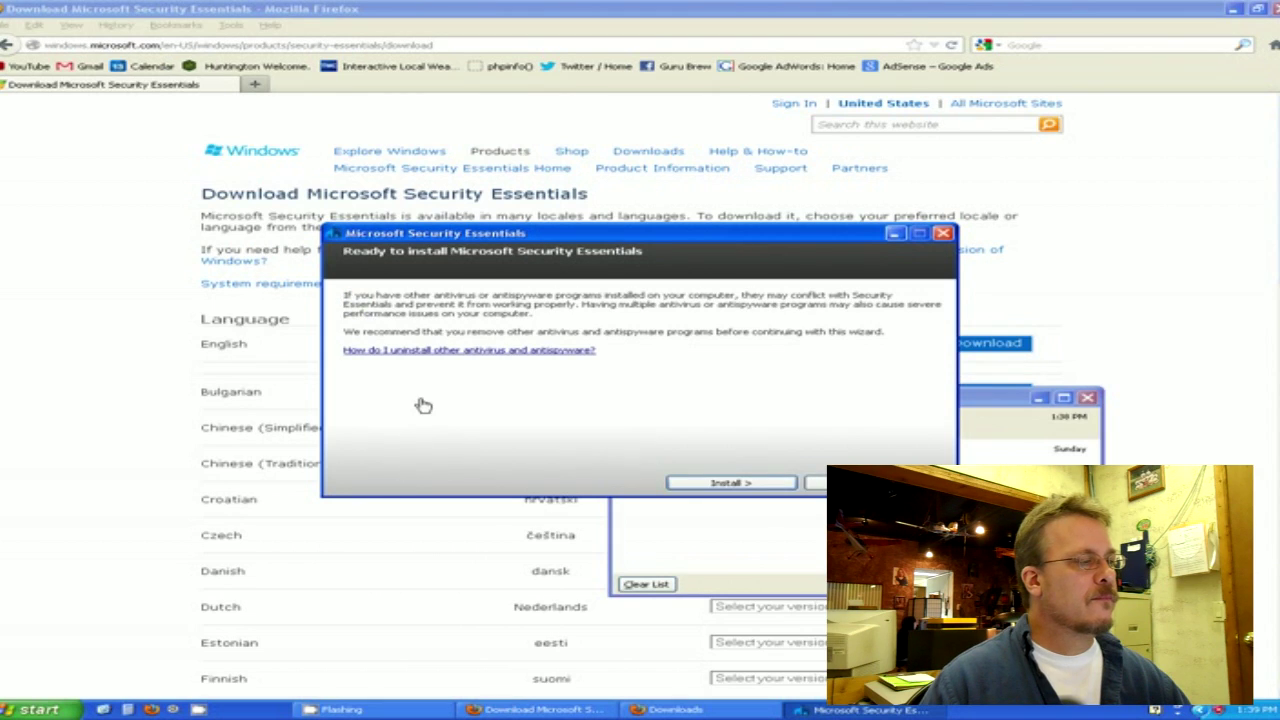
pyautogui.click(712, 484)
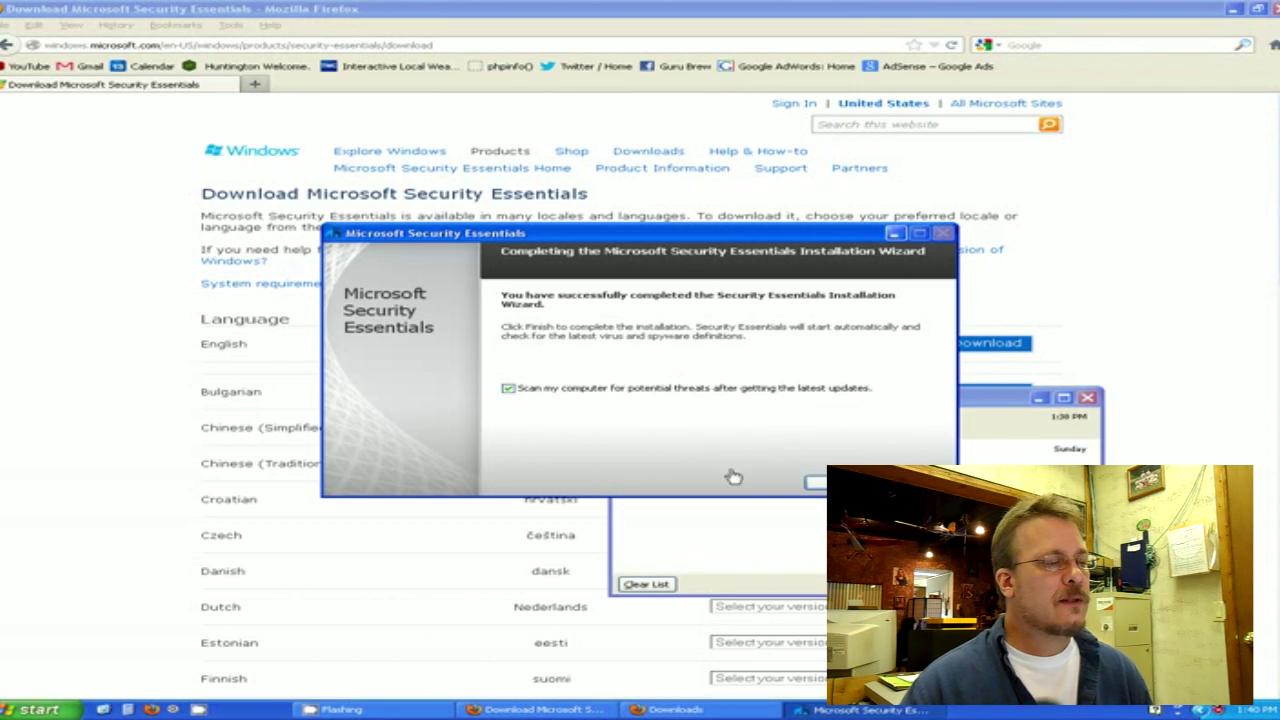
pyautogui.click(845, 483)
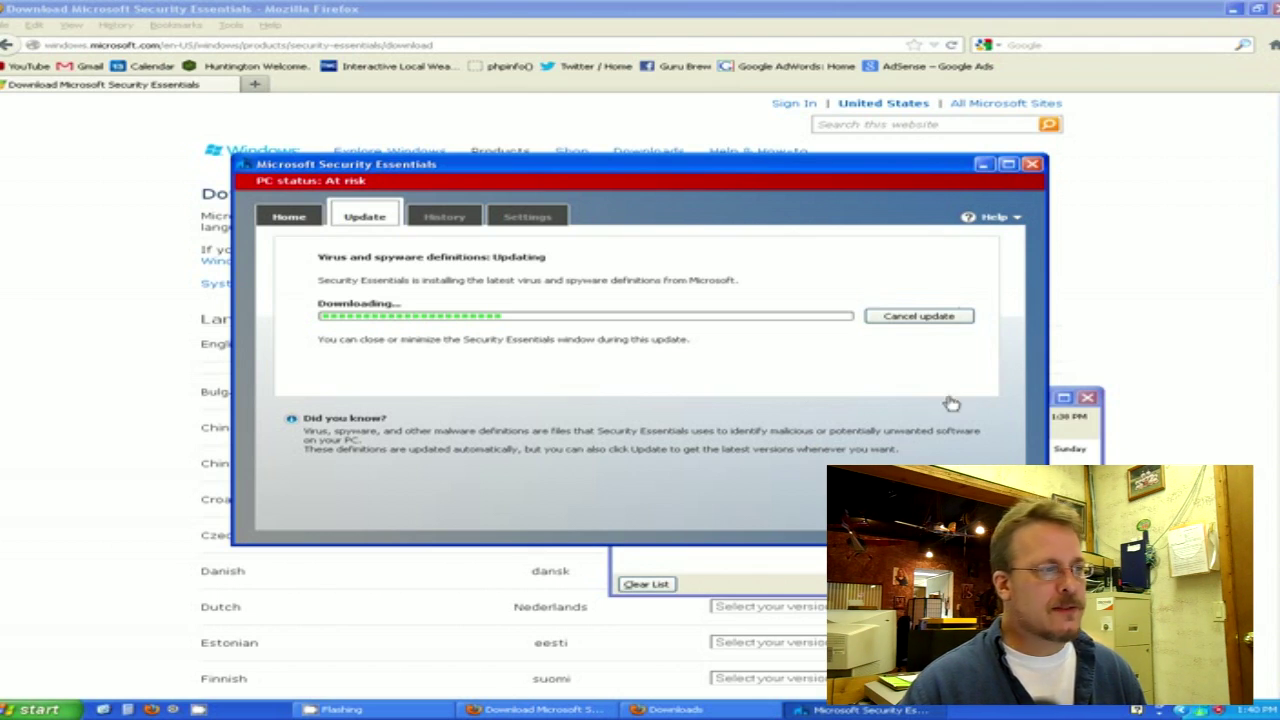
# Minimize Security Essentials during its definitions update and close the Downloads and browser windows
pyautogui.click(984, 163)
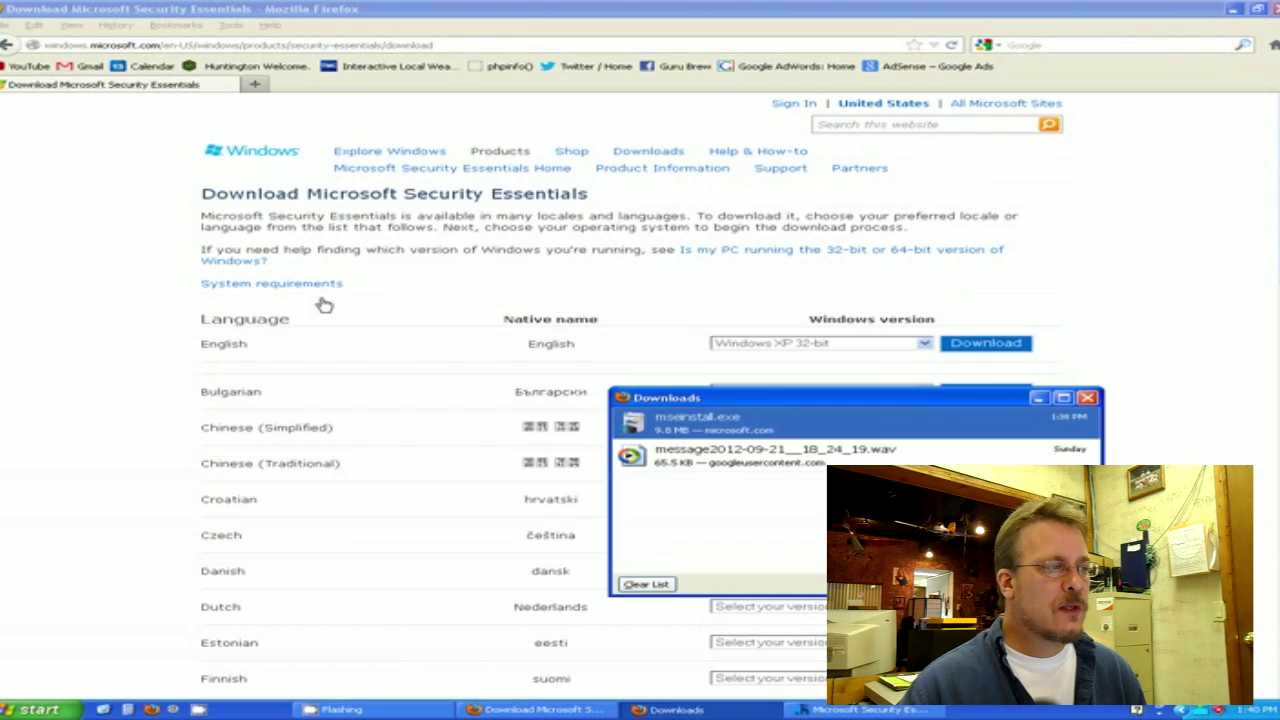
pyautogui.click(1087, 397)
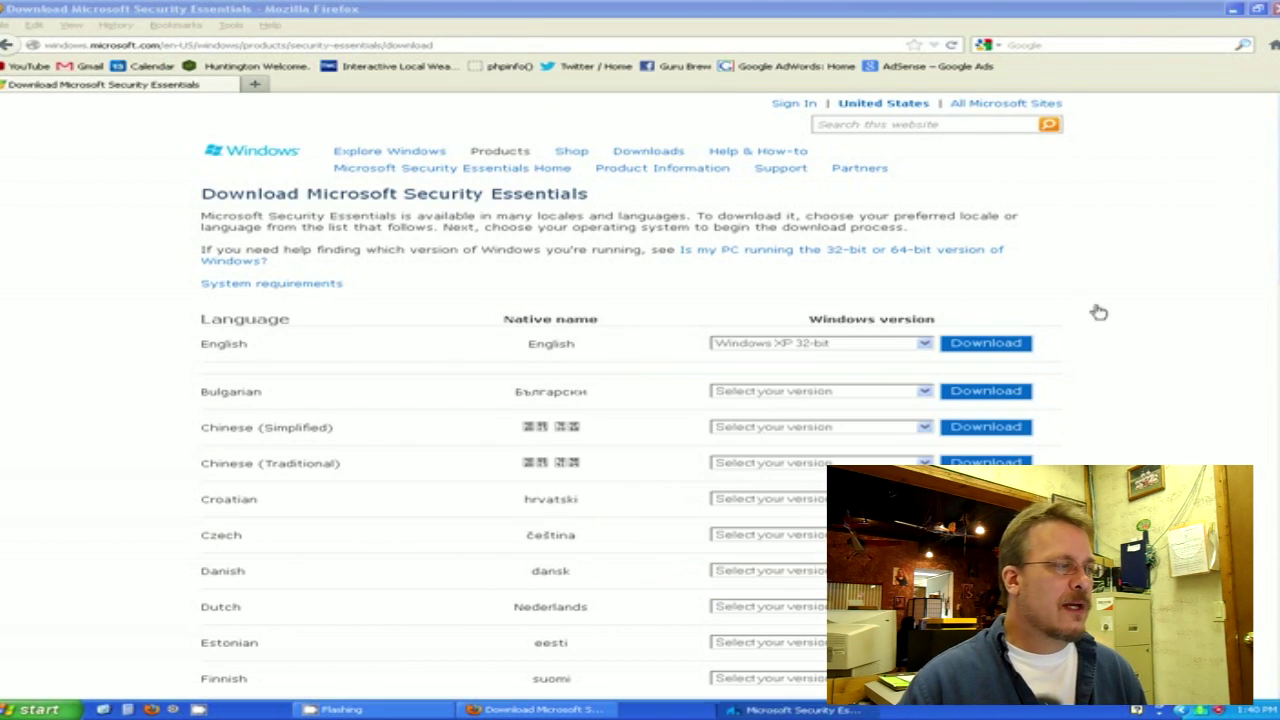
pyautogui.hotkey('alt', 'F4')
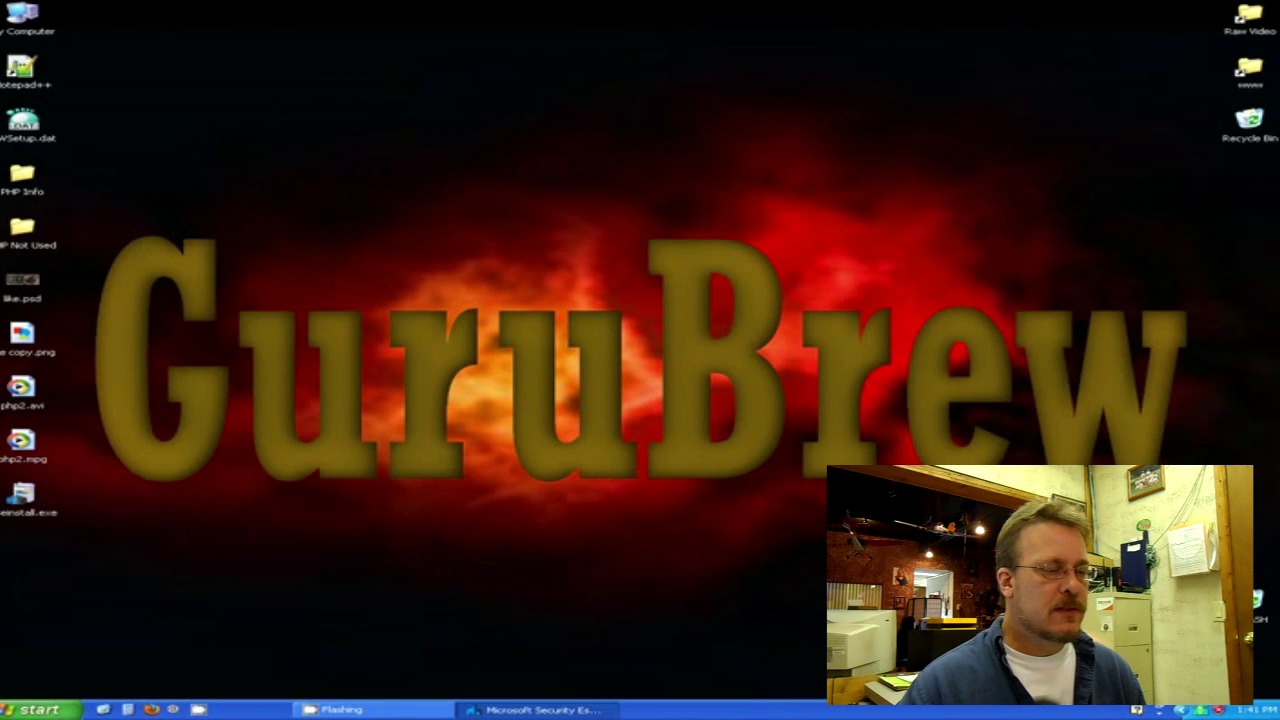
# Restore the Security Essentials window to check the quick scan's progress, and minimize it again
pyautogui.click(512, 711)
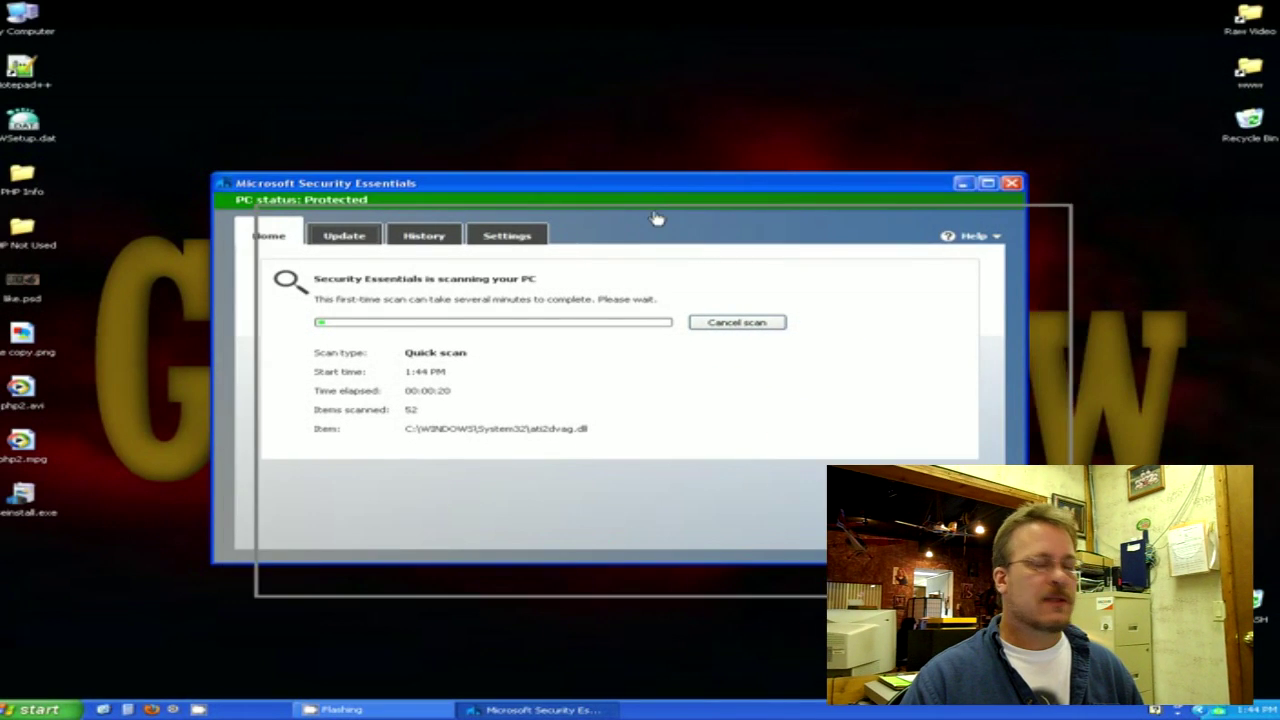
pyautogui.moveTo(656, 218); pyautogui.dragTo(656, 218)
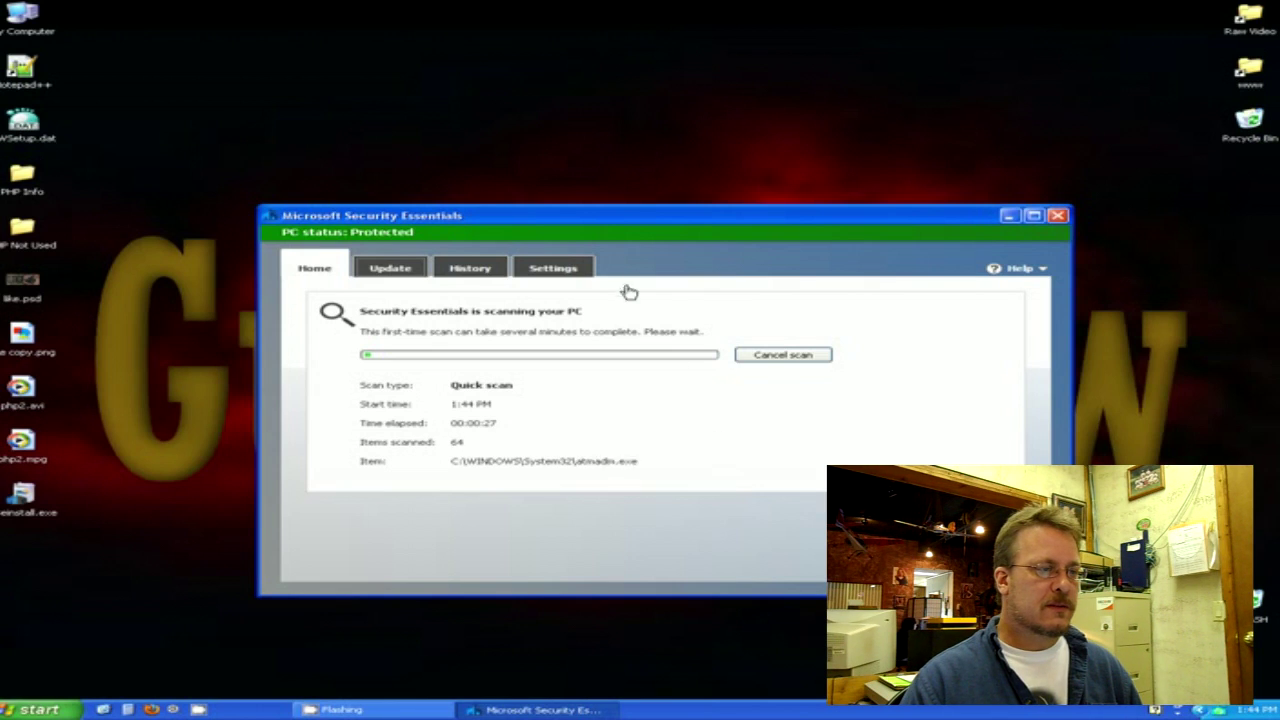
pyautogui.click(1010, 217)
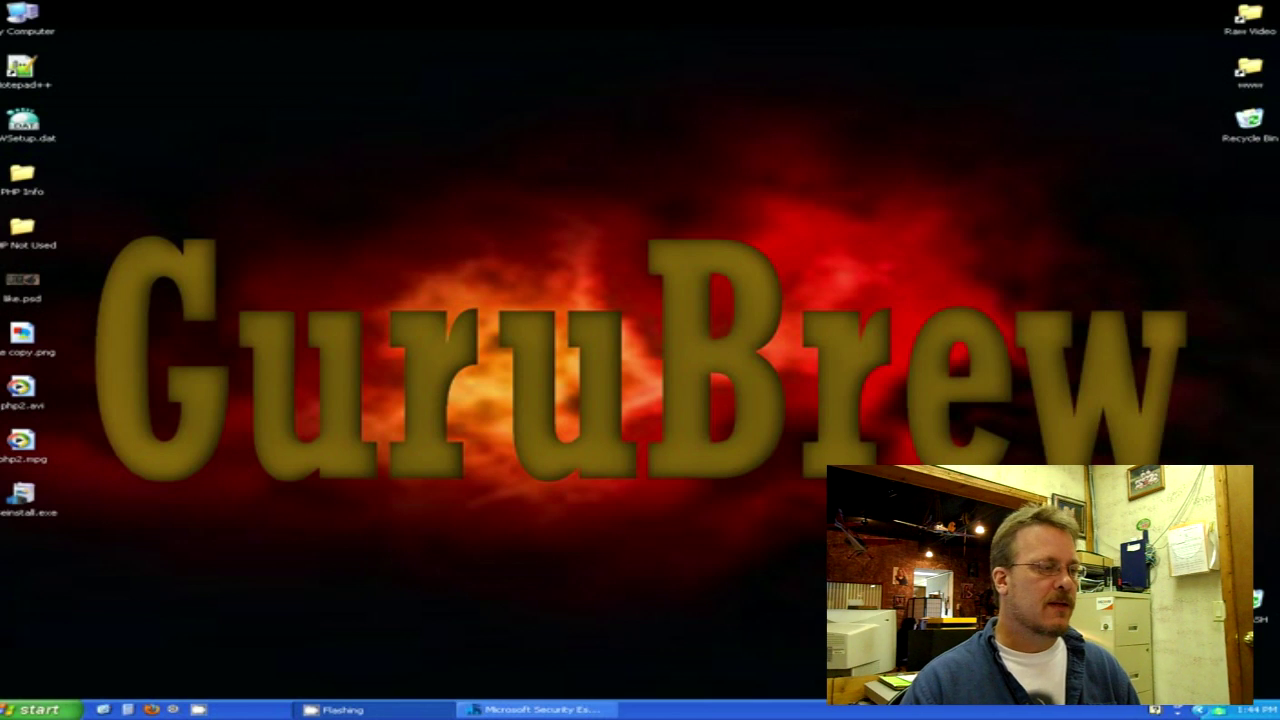